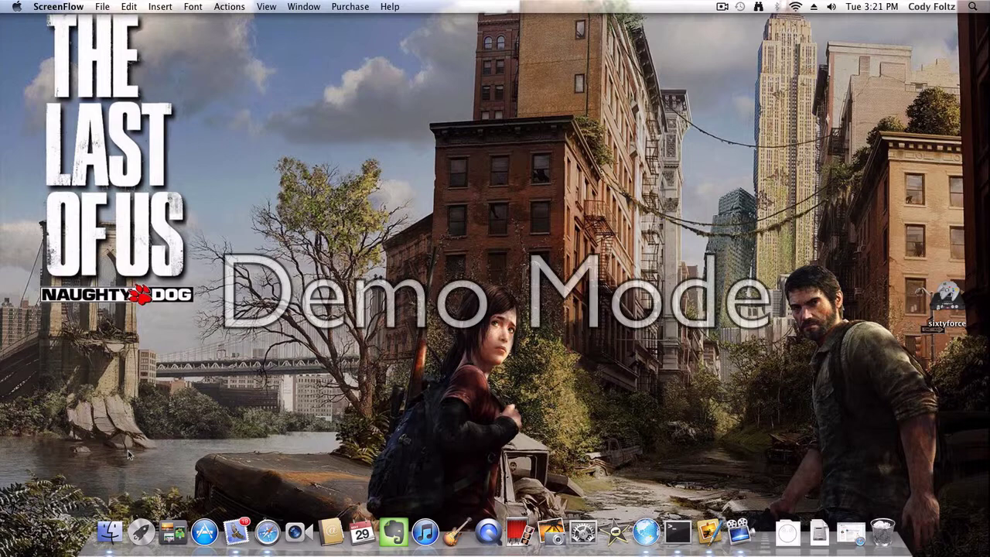
# Switch to Safari and search the web for "sixtyforce"
pyautogui.click(267, 534)
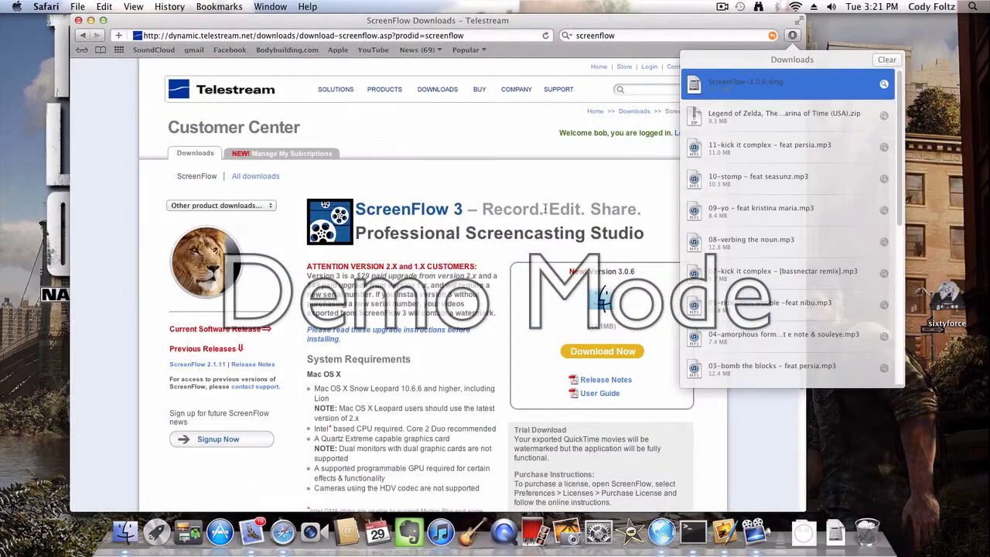
pyautogui.click(629, 35)
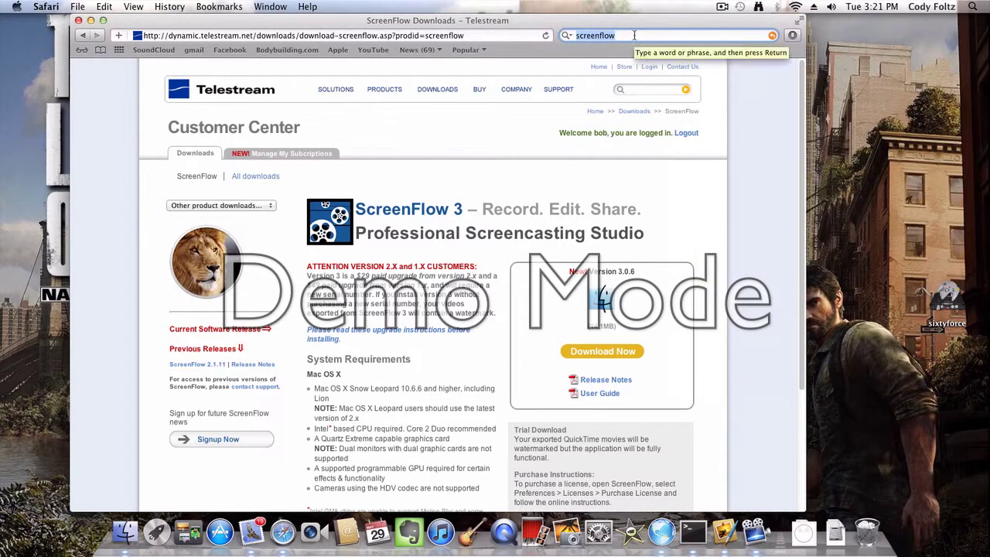
pyautogui.write('si')
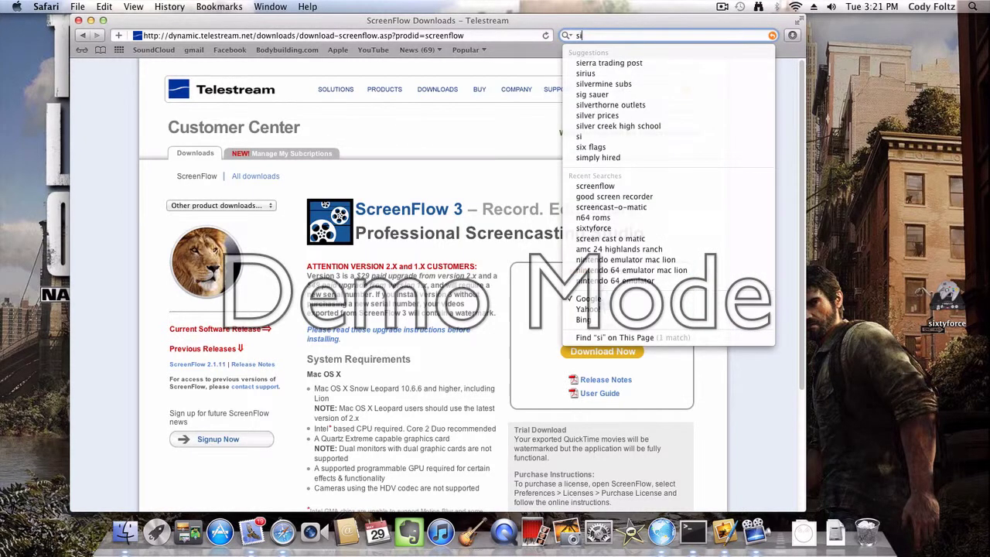
pyautogui.write('xty')
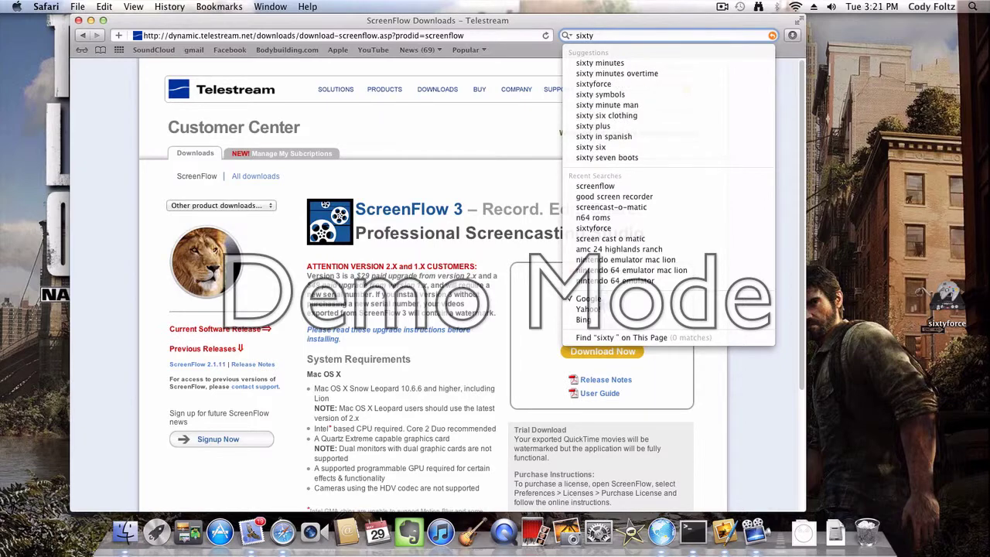
pyautogui.press('BackSpace')
pyautogui.write('force')
pyautogui.press('Return')
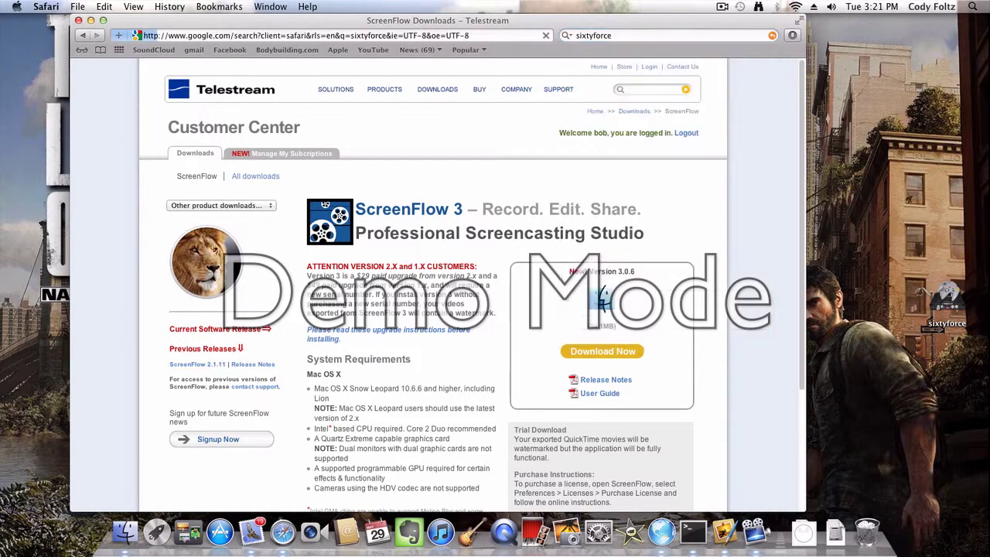
# Open the sixtyforce website from the search results and download sixtyforce 0.9.5b1.zip
pyautogui.click(213, 183)
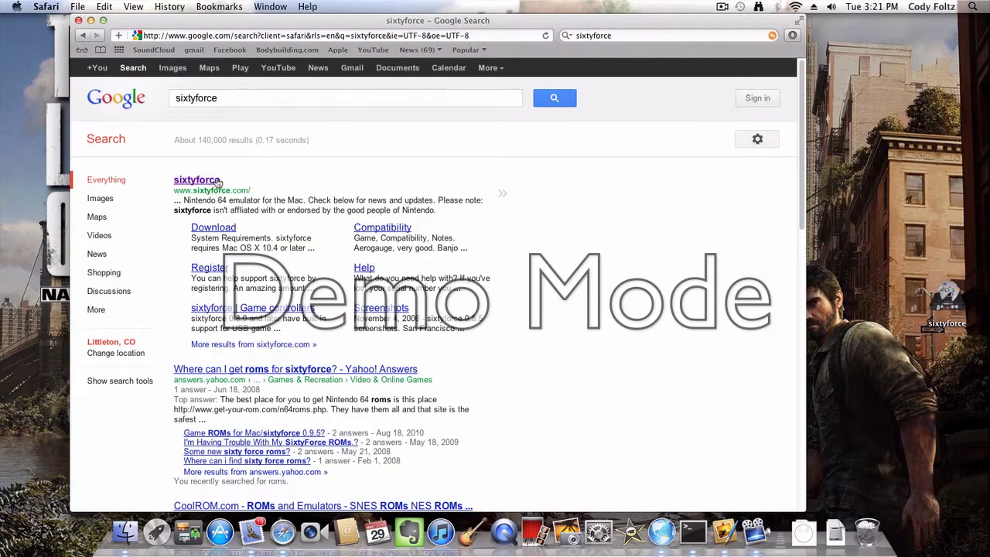
pyautogui.scroll(-2, 317, 266)
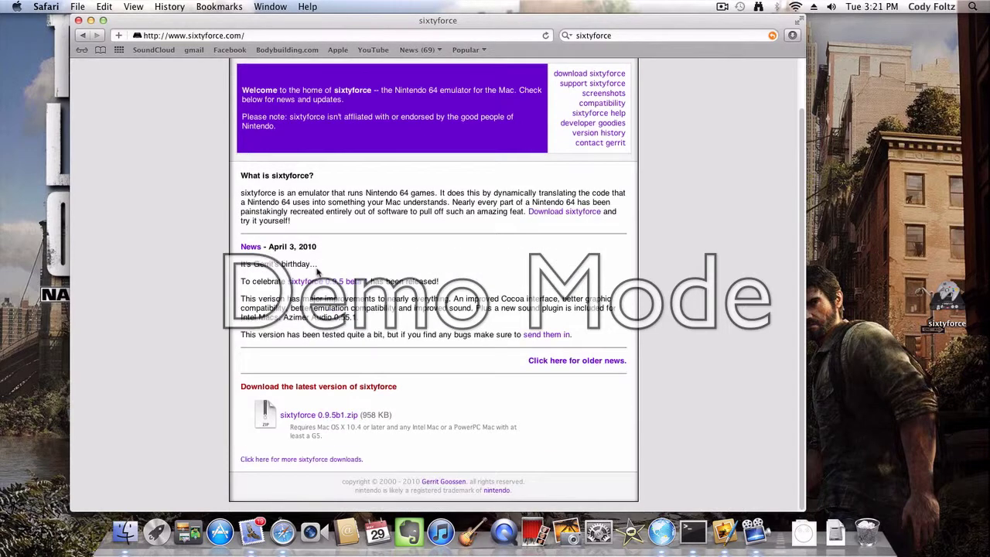
pyautogui.click(329, 416)
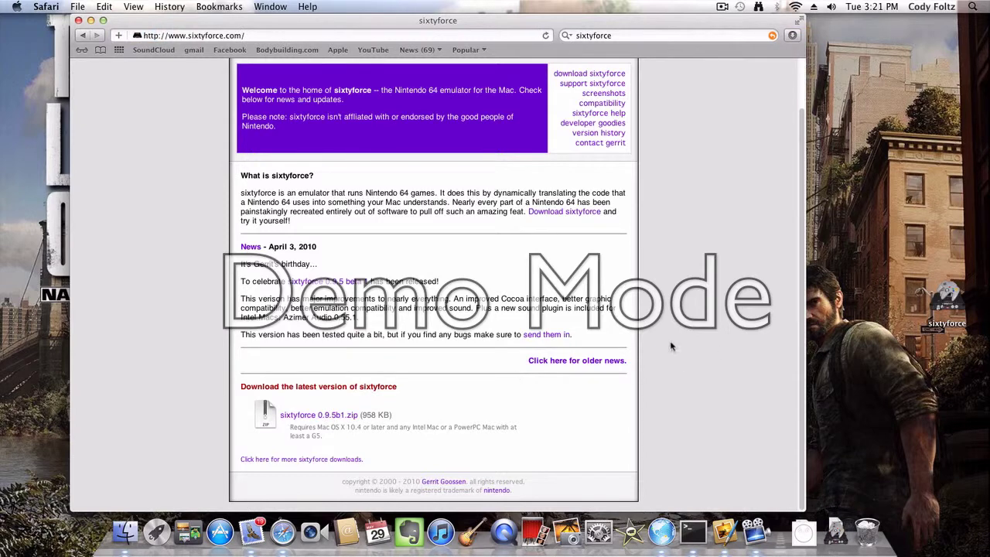
# Launch the downloaded sixtyforce-1 application, allowing it to open, and dismiss its registration welcome message
pyautogui.click(791, 36)
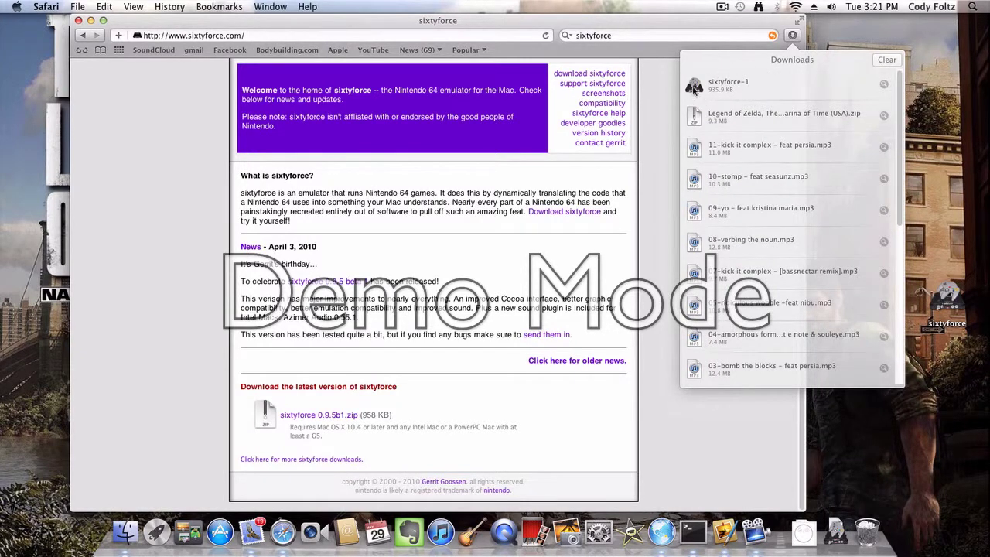
pyautogui.doubleClick(694, 88)
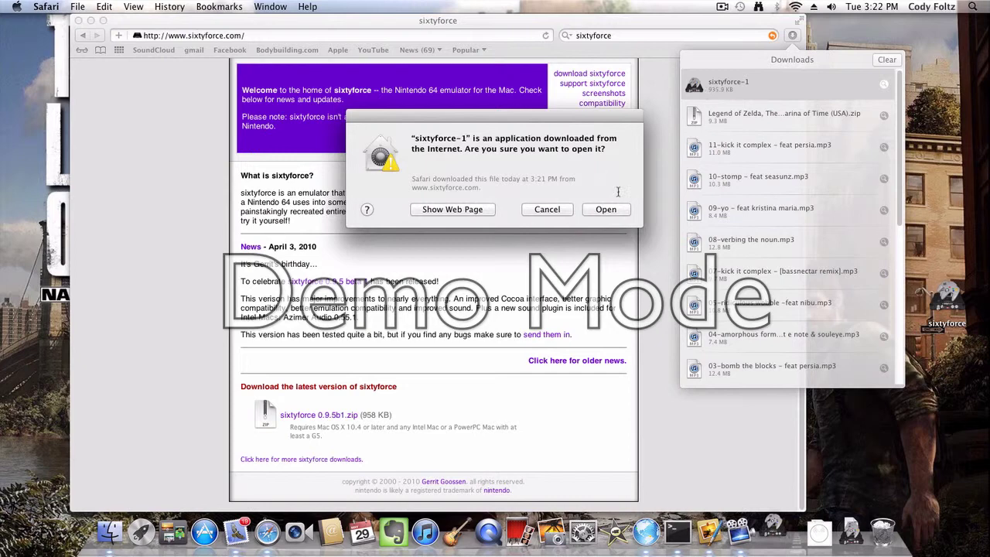
pyautogui.click(605, 209)
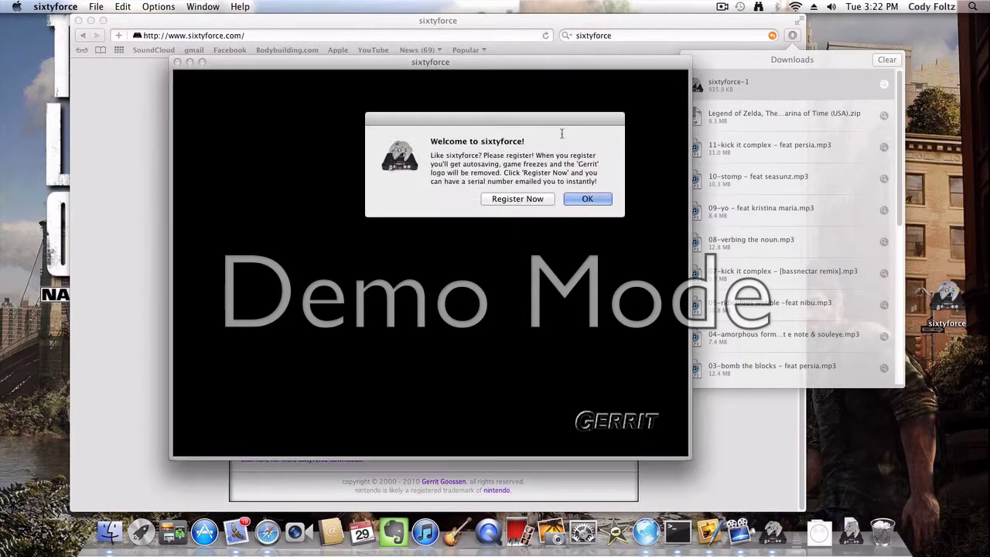
pyautogui.click(588, 199)
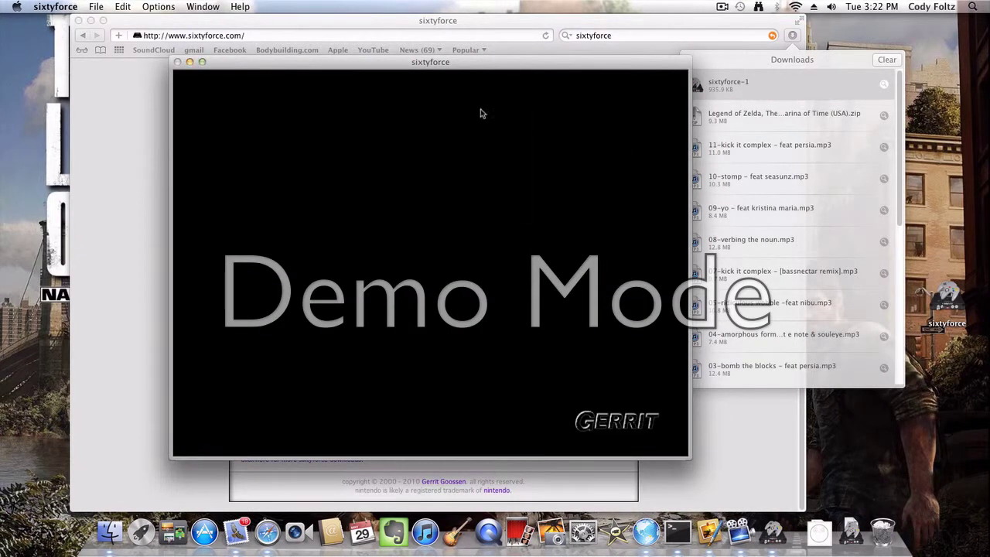
pyautogui.moveTo(325, 64); pyautogui.dragTo(274, 51)
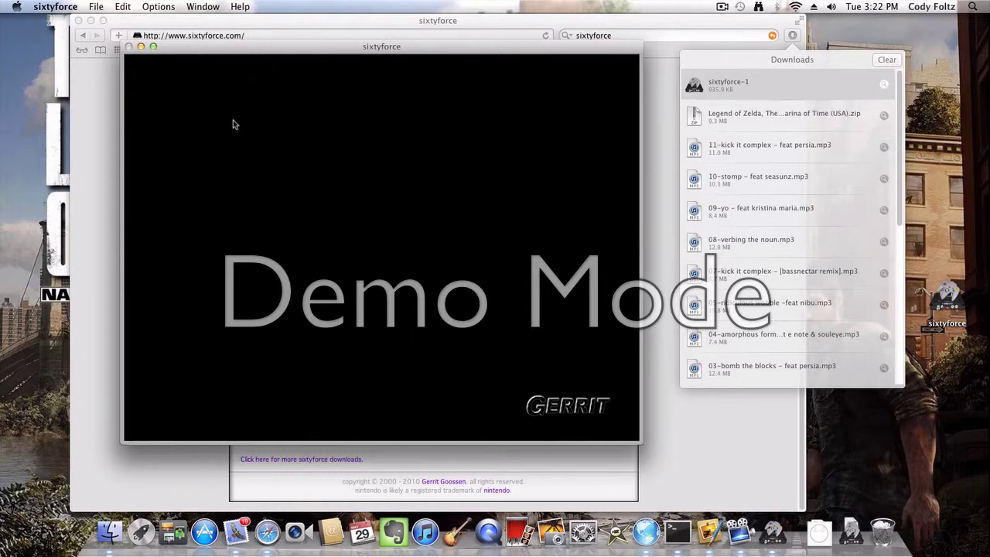
# Switch back to Safari and search the web for "n64 roms"
pyautogui.click(661, 167)
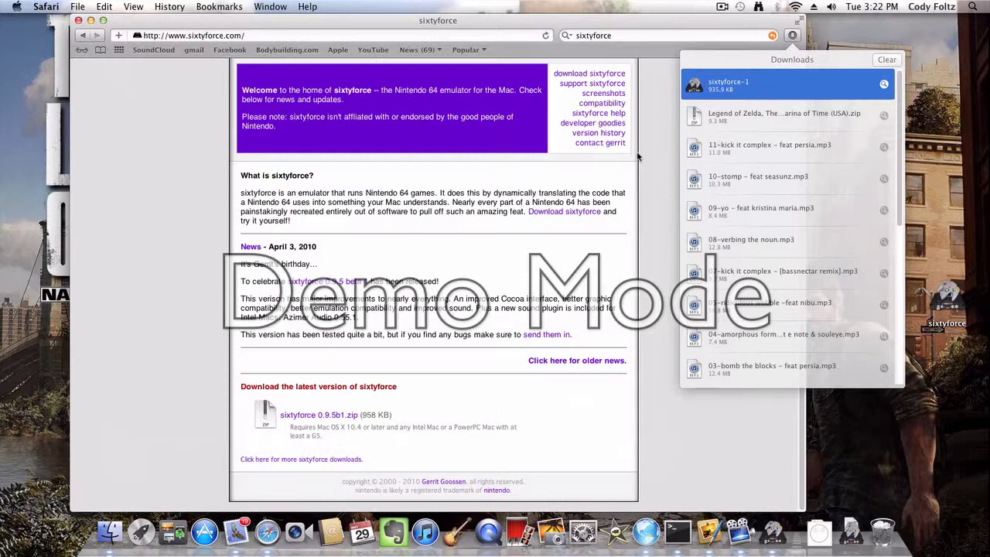
pyautogui.click(667, 80)
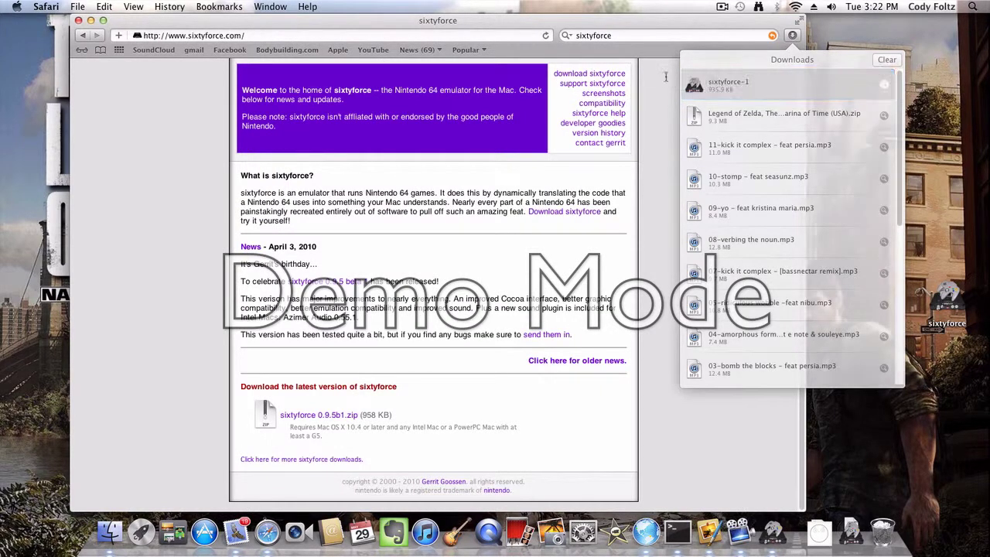
pyautogui.click(611, 36)
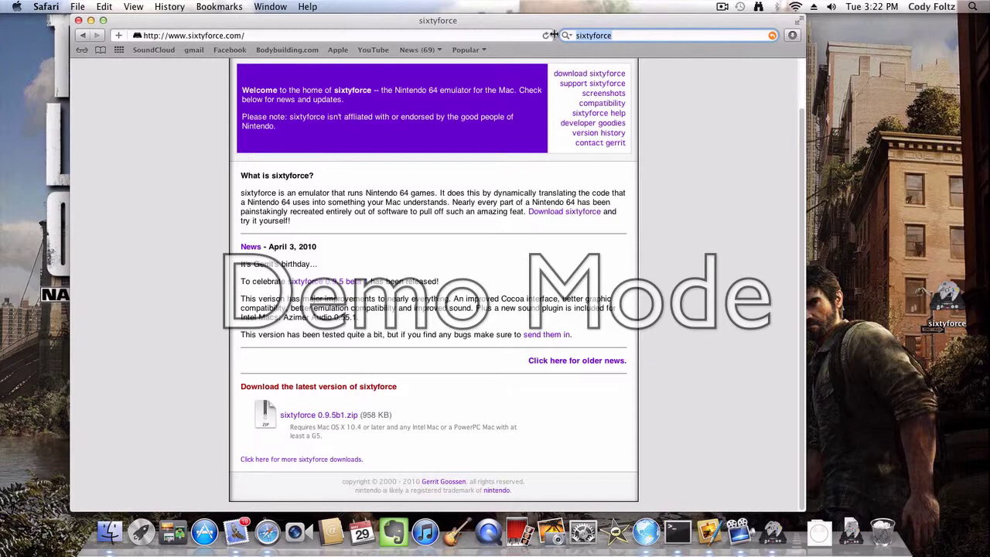
pyautogui.write('n64')
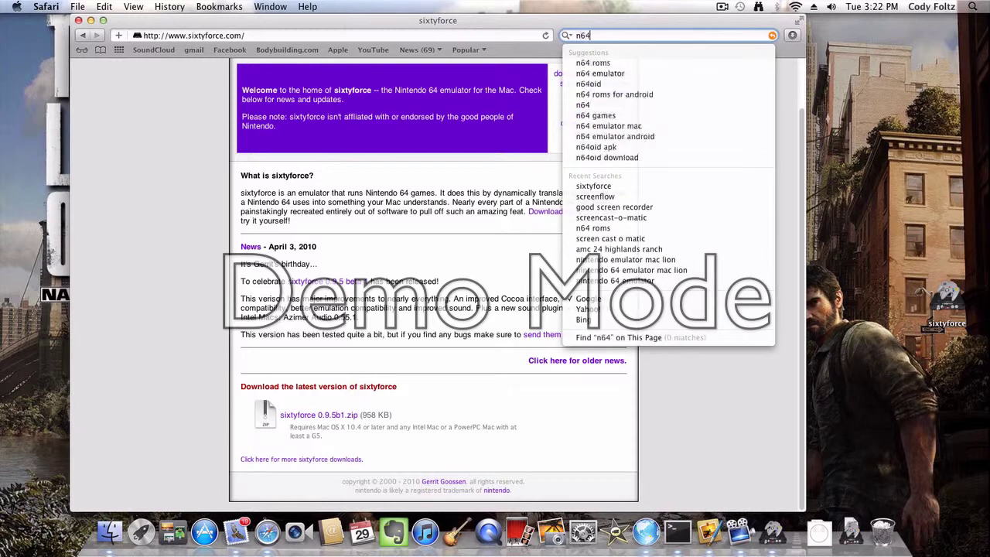
pyautogui.press('Down')
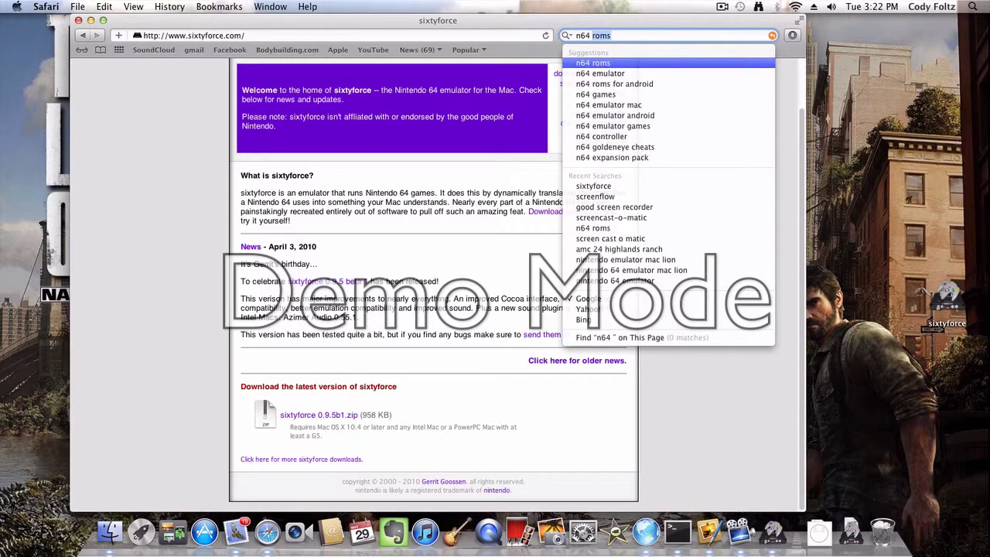
pyautogui.press('Return')
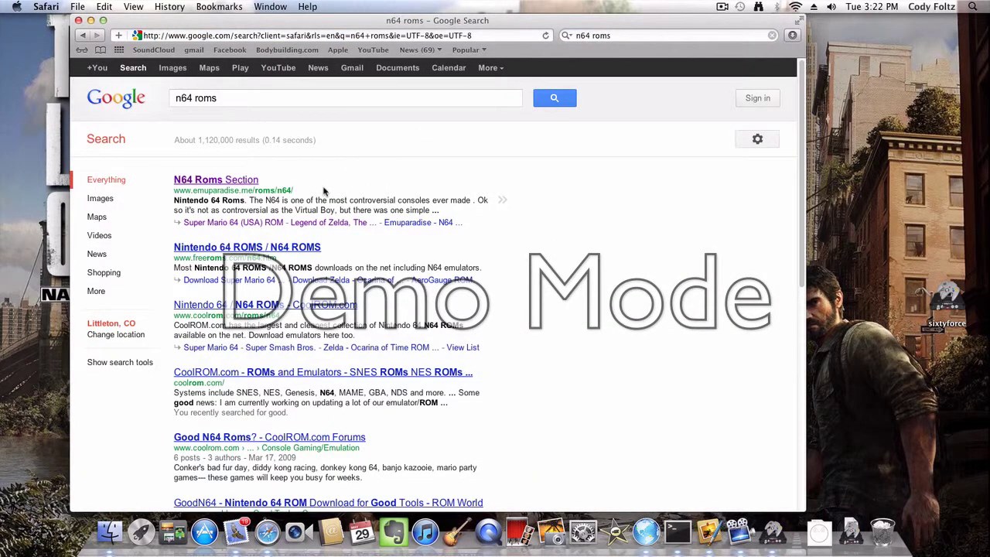
# Open Emuparadise's N64 Roms Section and go to the Super Mario 64 (USA) page from its top downloads list
pyautogui.click(240, 184)
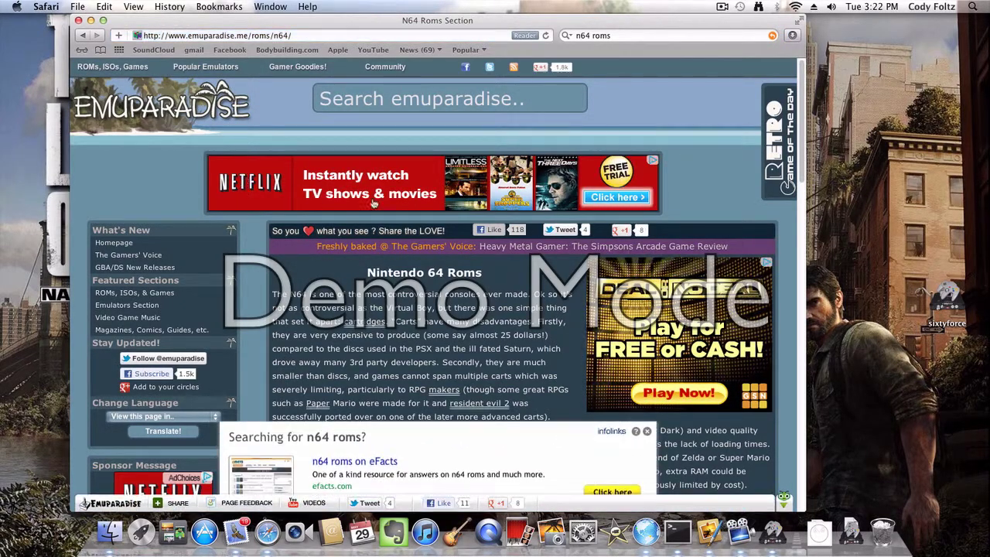
pyautogui.scroll(-5, 602, 364)
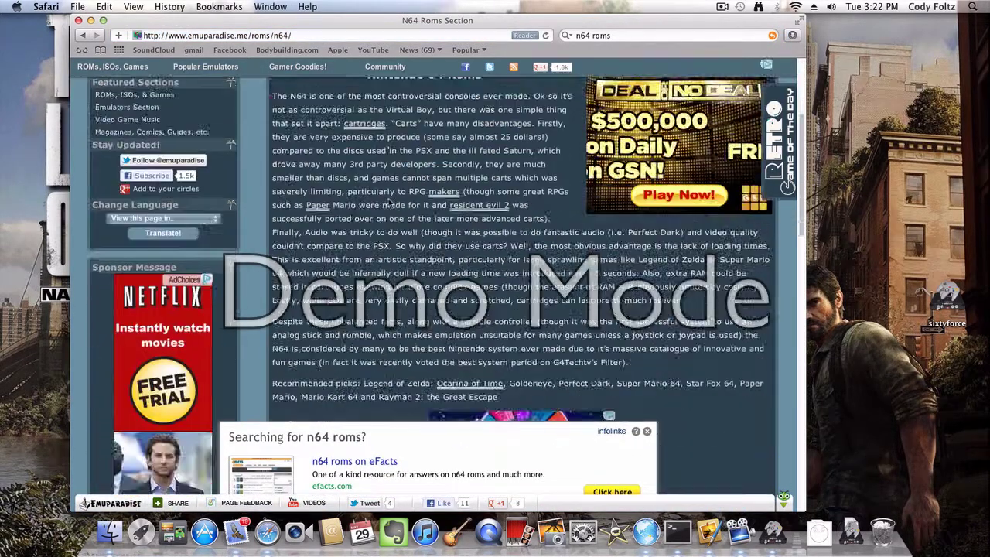
pyautogui.click(646, 430)
pyautogui.scroll(-1, 661, 434)
pyautogui.scroll(-15, 662, 429)
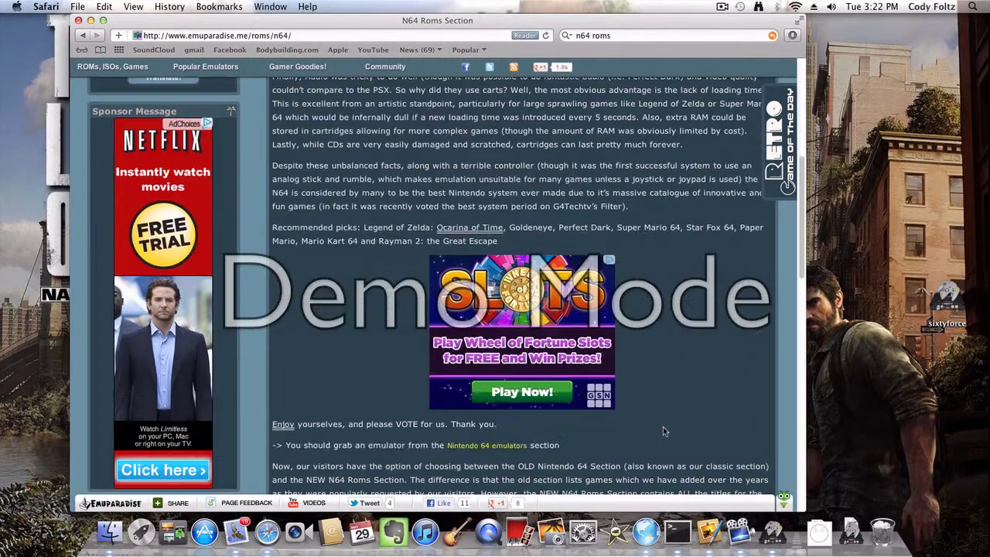
pyautogui.scroll(1, 665, 420)
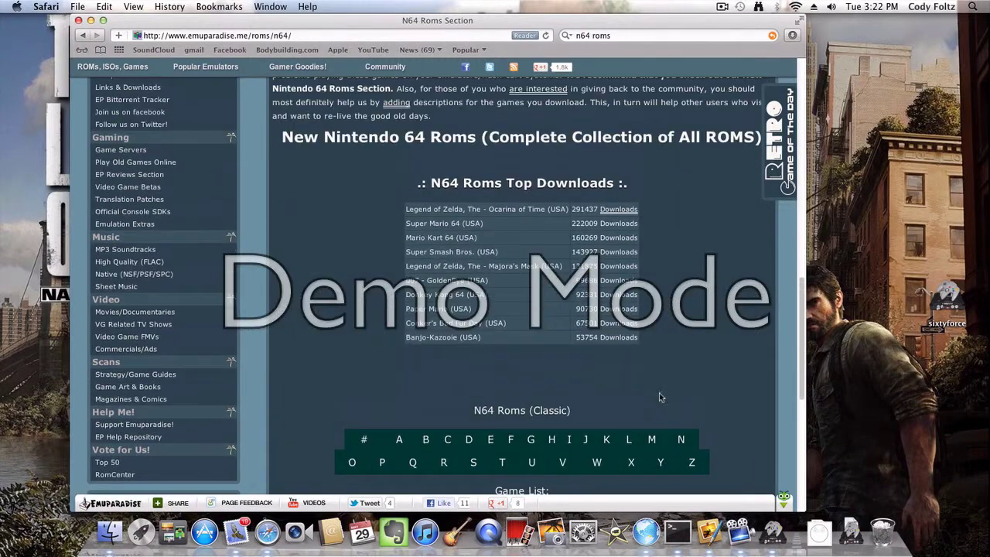
pyautogui.click(474, 225)
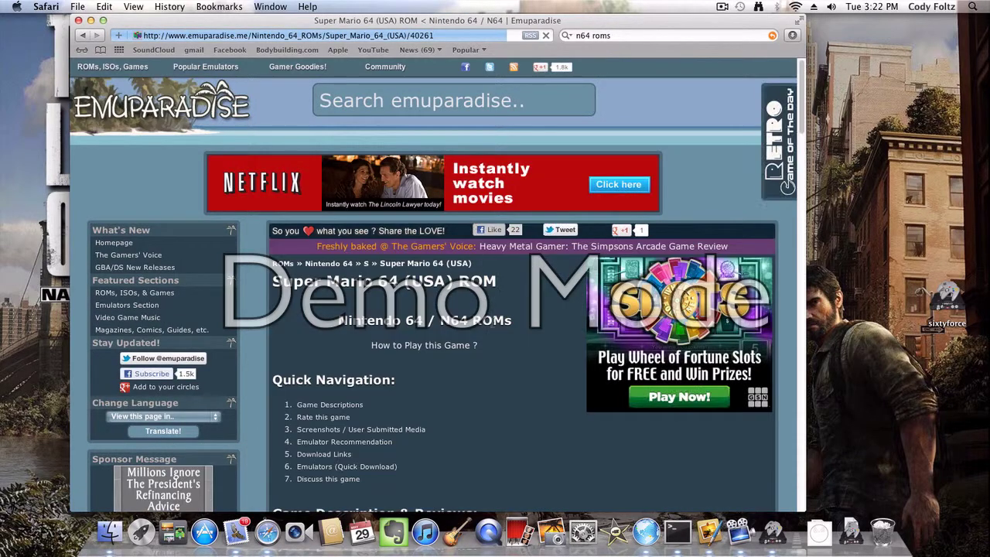
# Download the Super Mario 64 (USA) ROM through its direct download link and check the browser's downloads list
pyautogui.scroll(-3, 494, 323)
pyautogui.scroll(-4, 494, 322)
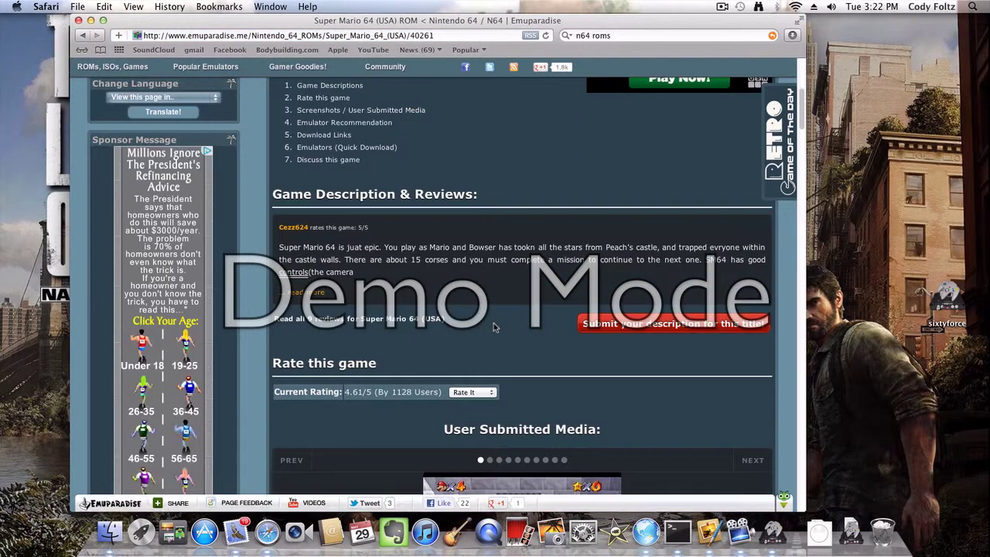
pyautogui.scroll(-15, 495, 327)
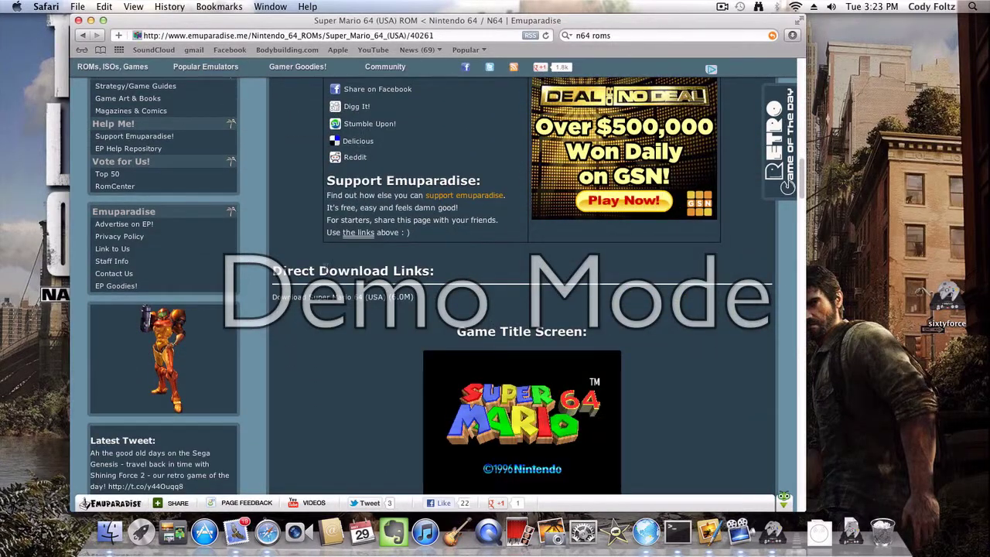
pyautogui.click(334, 299)
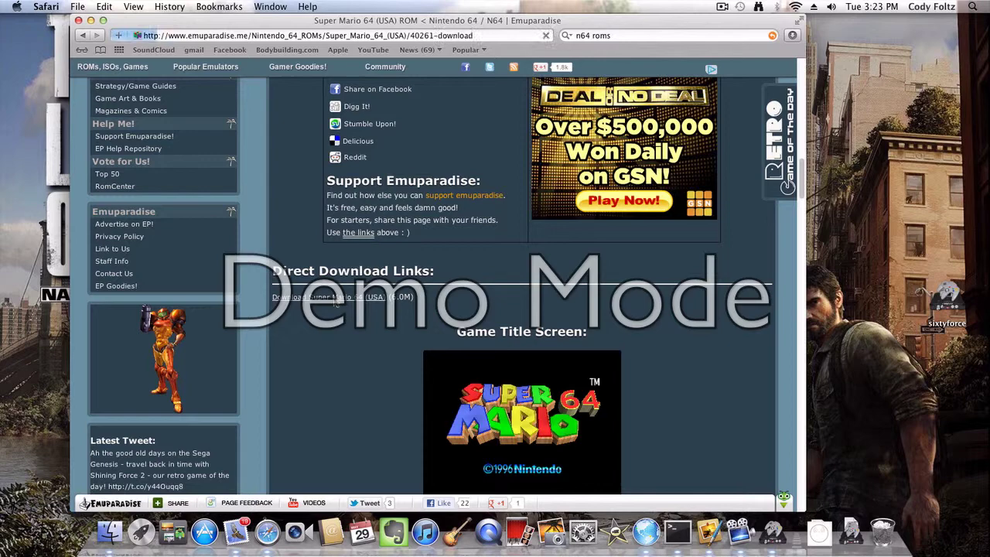
pyautogui.scroll(-2, 282, 348)
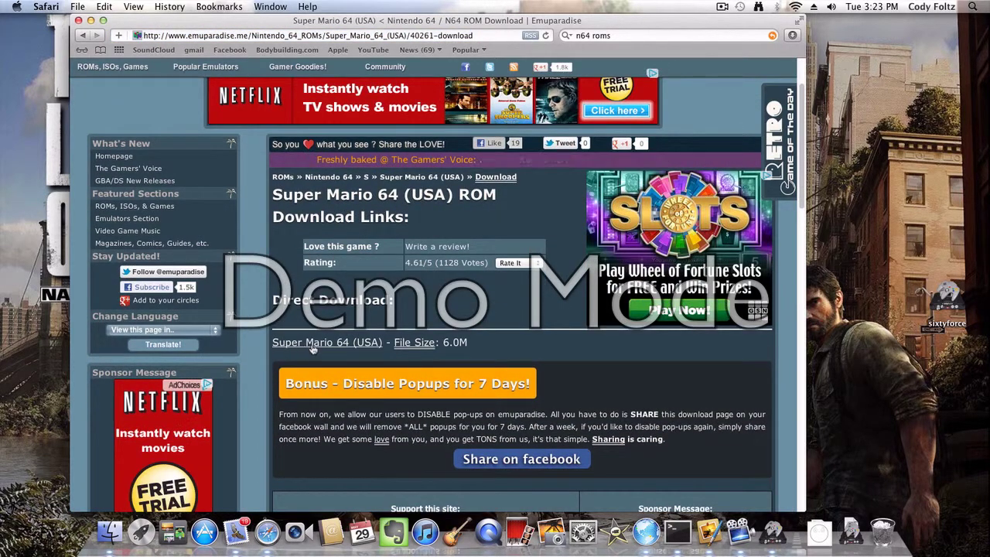
pyautogui.click(312, 345)
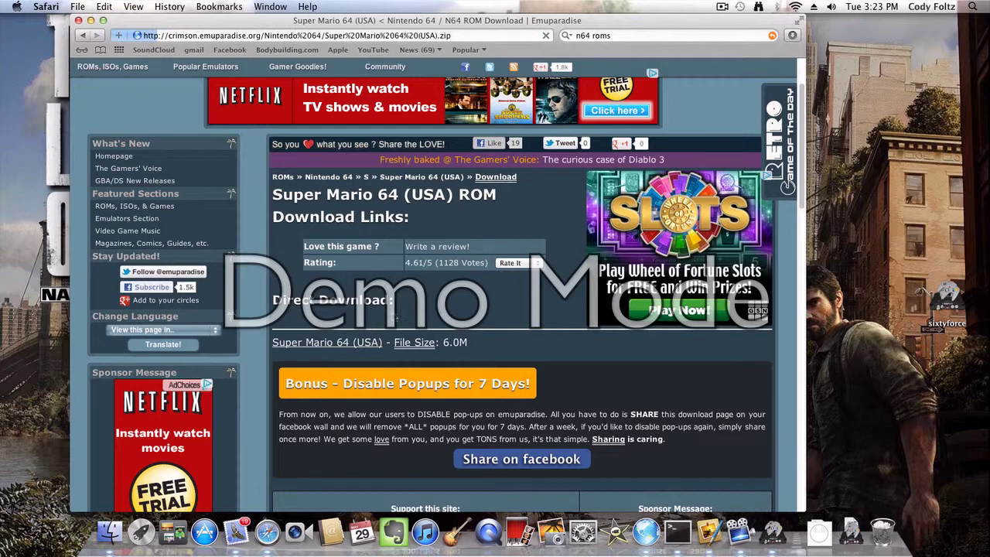
pyautogui.click(792, 36)
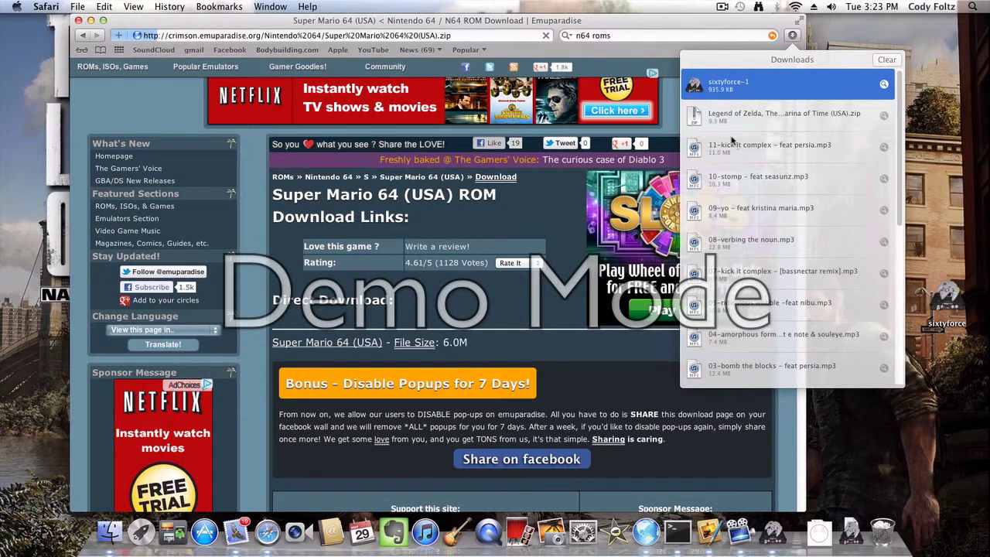
pyautogui.click(792, 32)
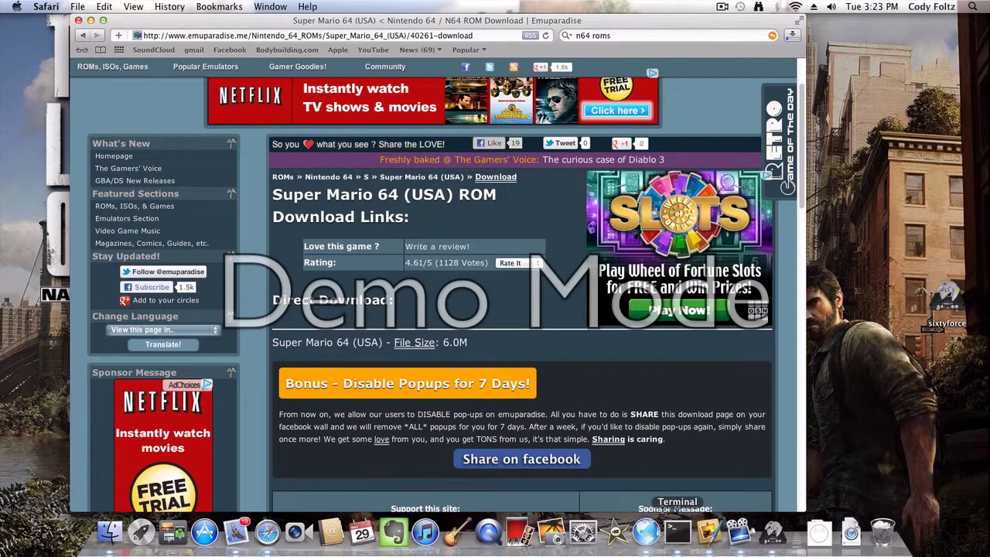
# Switch to sixtyforce and open the Super Mario 64 (USA).n64 ROM from the Downloads folder
pyautogui.click(772, 532)
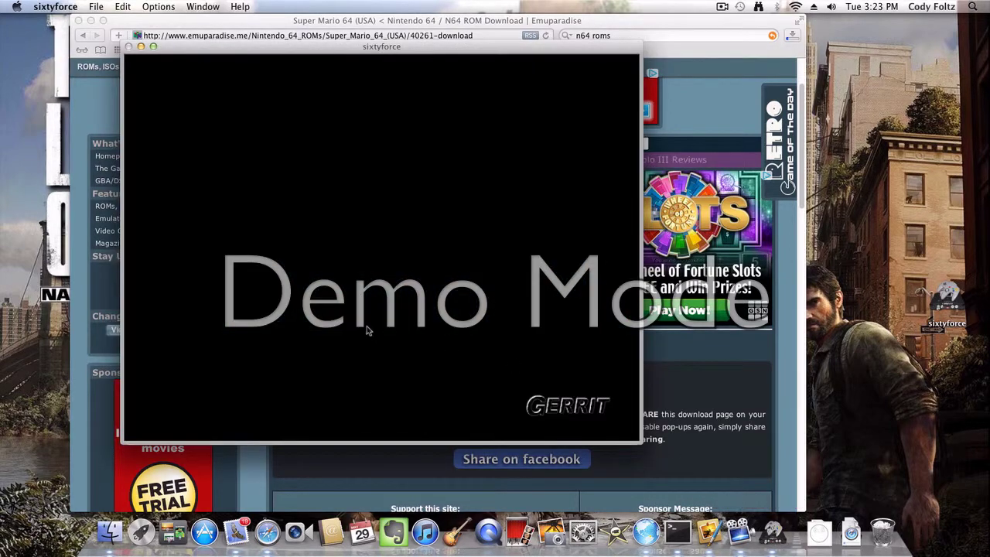
pyautogui.click(96, 6)
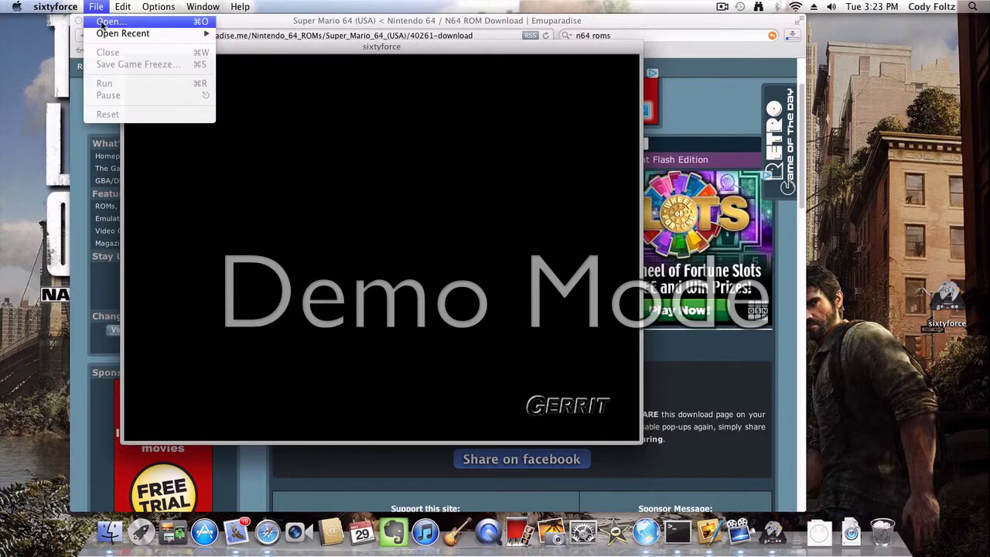
pyautogui.click(101, 23)
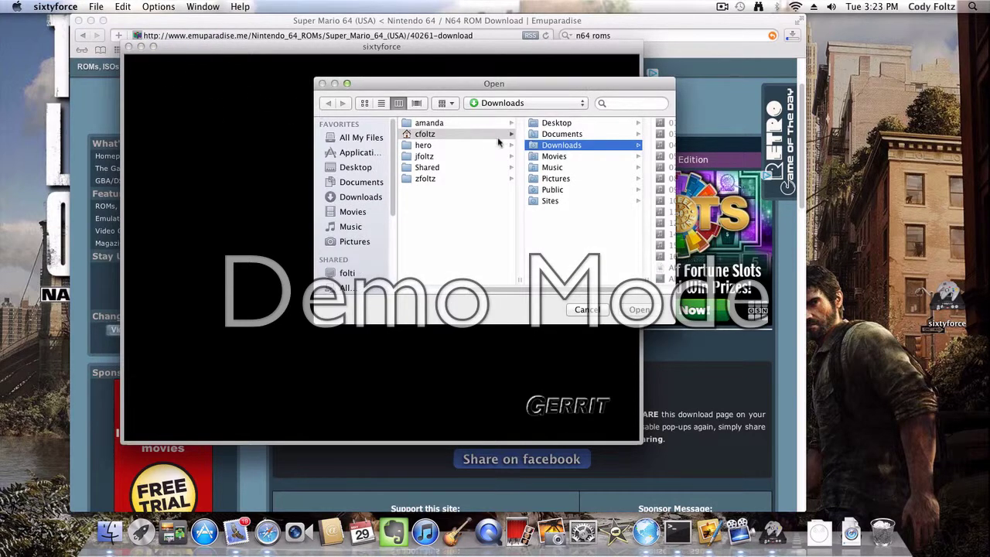
pyautogui.click(541, 146)
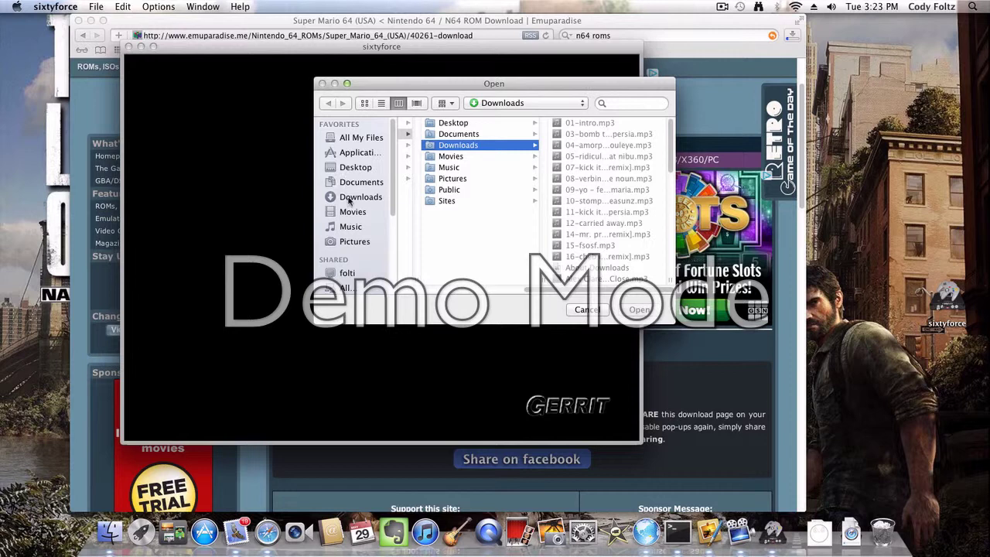
pyautogui.click(350, 200)
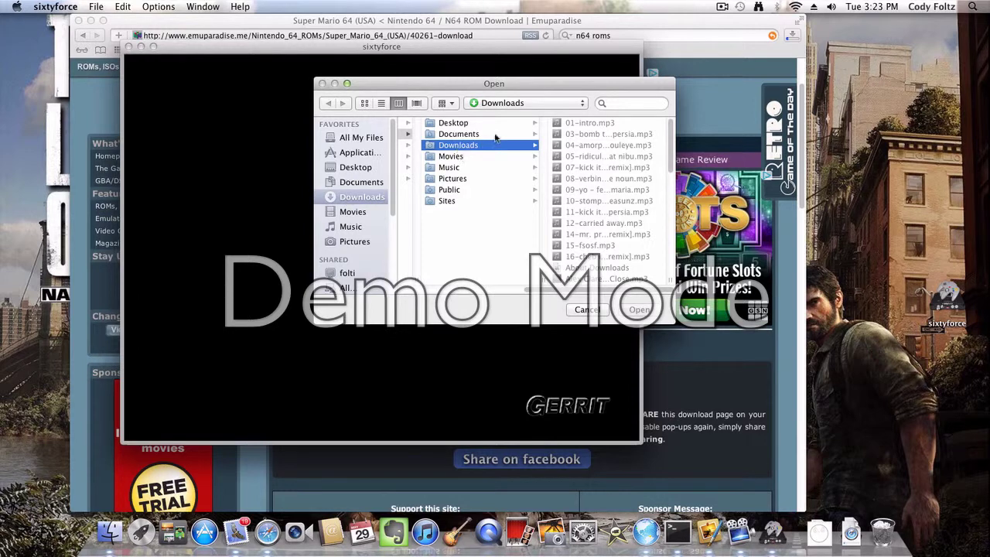
pyautogui.scroll(-6, 618, 192)
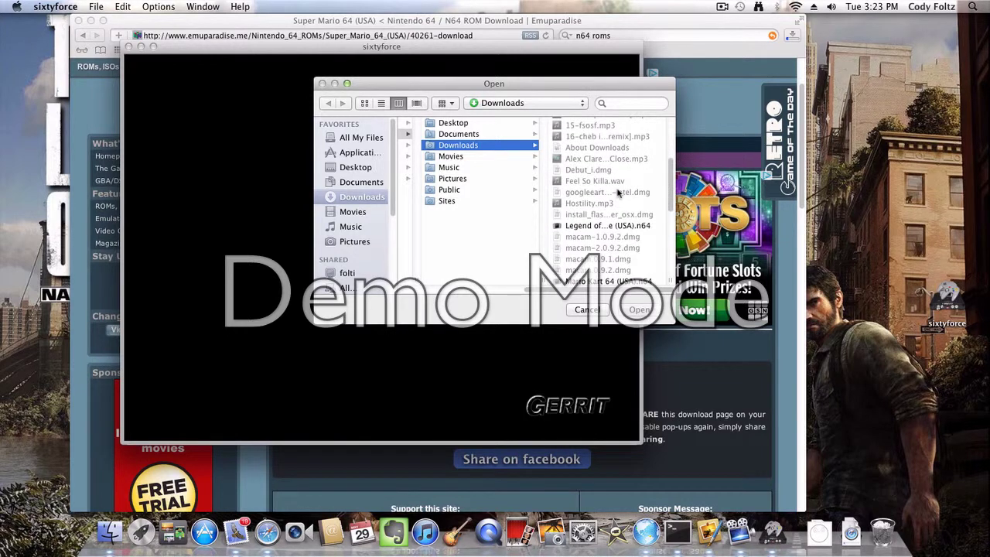
pyautogui.scroll(-3, 618, 192)
pyautogui.scroll(-1, 569, 203)
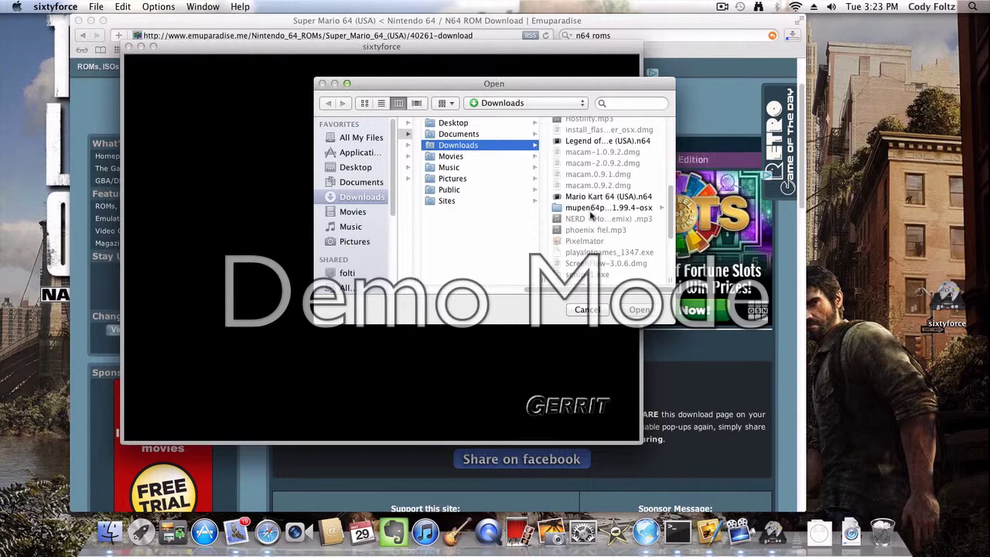
pyautogui.scroll(-3, 596, 204)
pyautogui.scroll(-5, 596, 205)
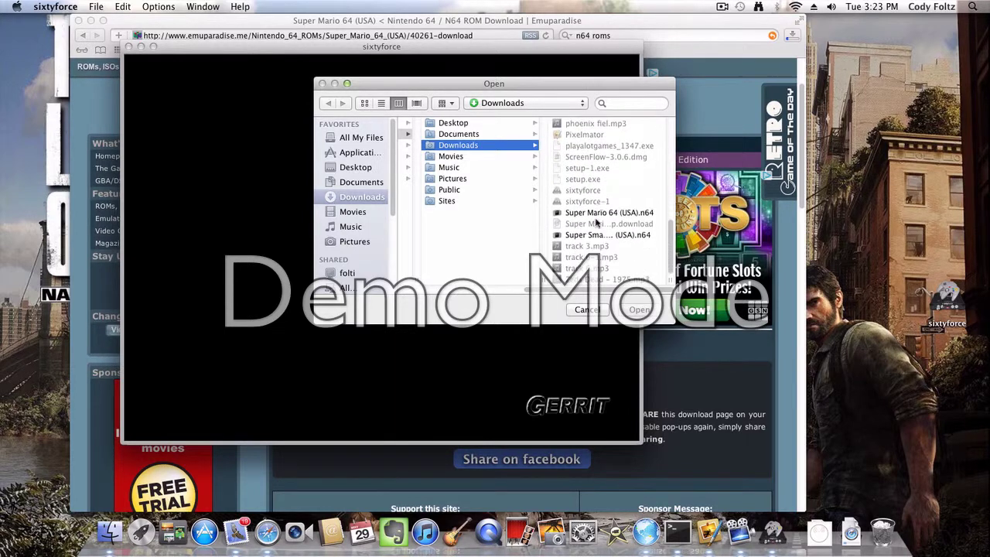
pyautogui.click(598, 213)
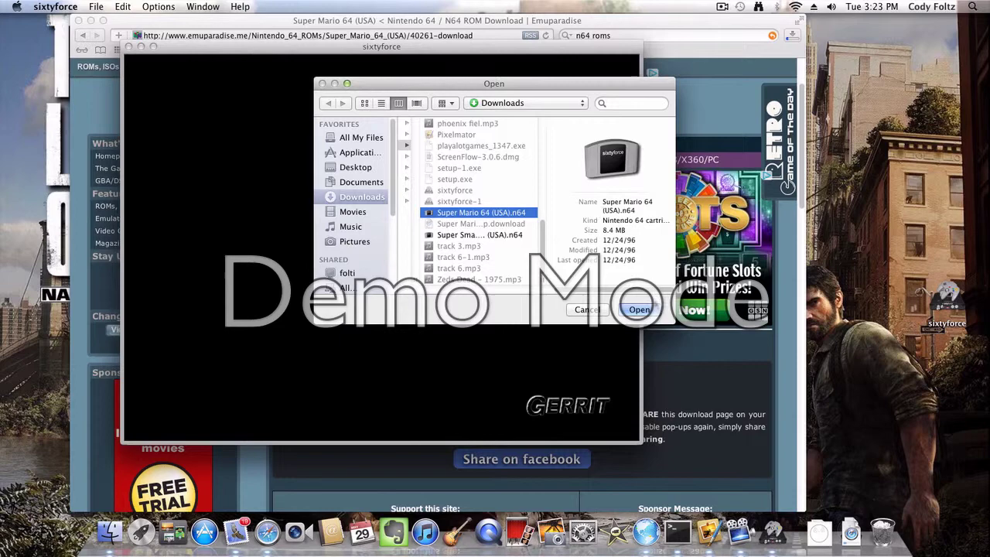
pyautogui.click(642, 309)
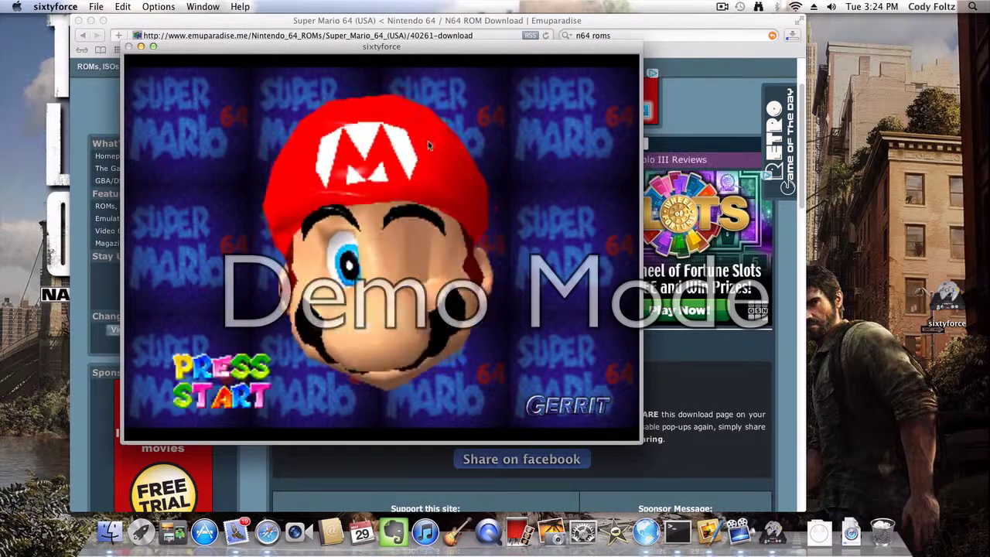
# Start Super Mario 64 from its title screen and begin a new game in the Mario A file slot
pyautogui.press('Return')
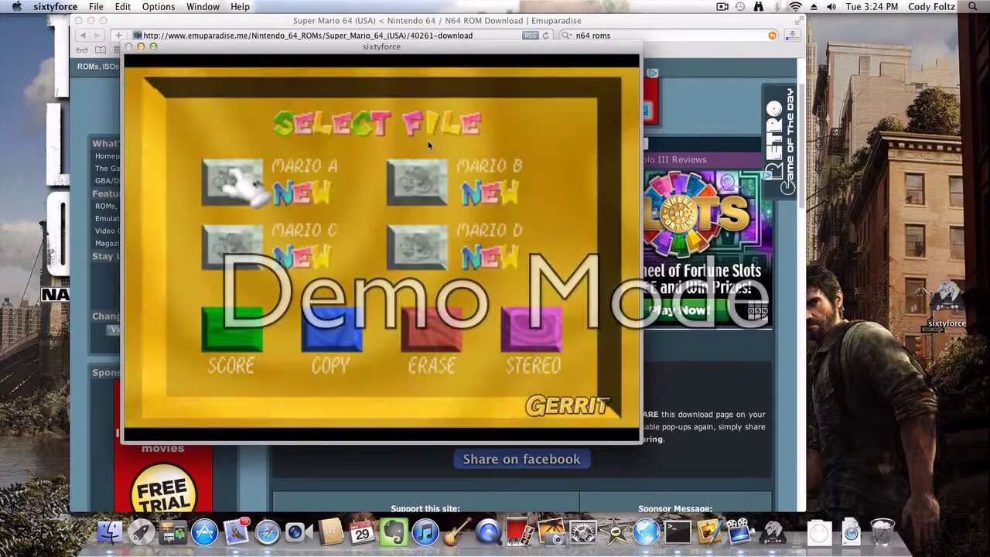
pyautogui.press('Right')
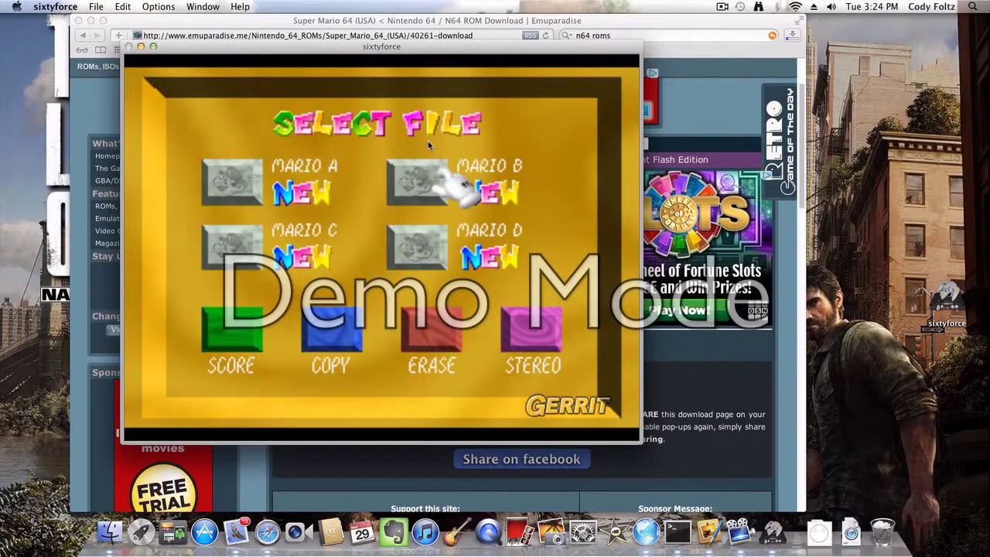
pyautogui.press('Down')
pyautogui.press('Up')
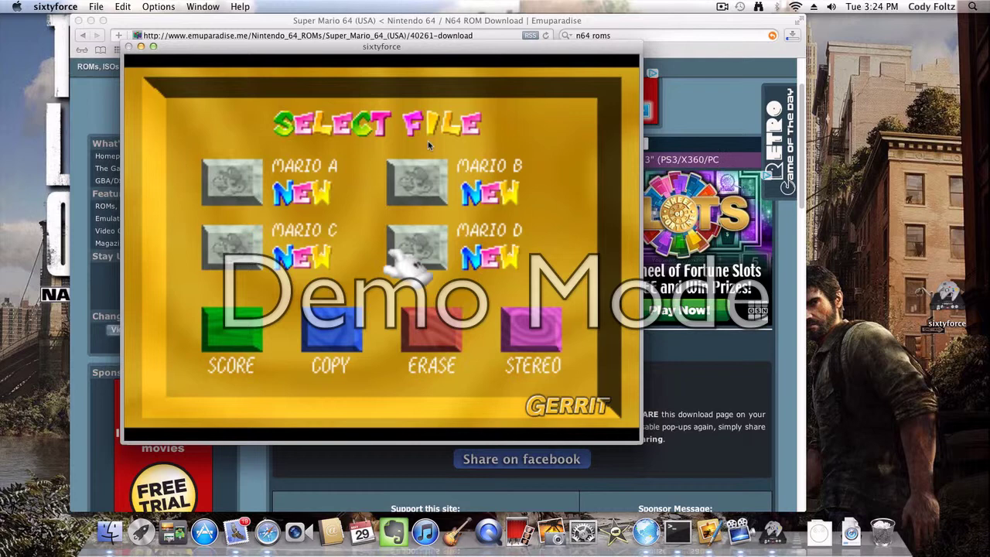
pyautogui.press('Left')
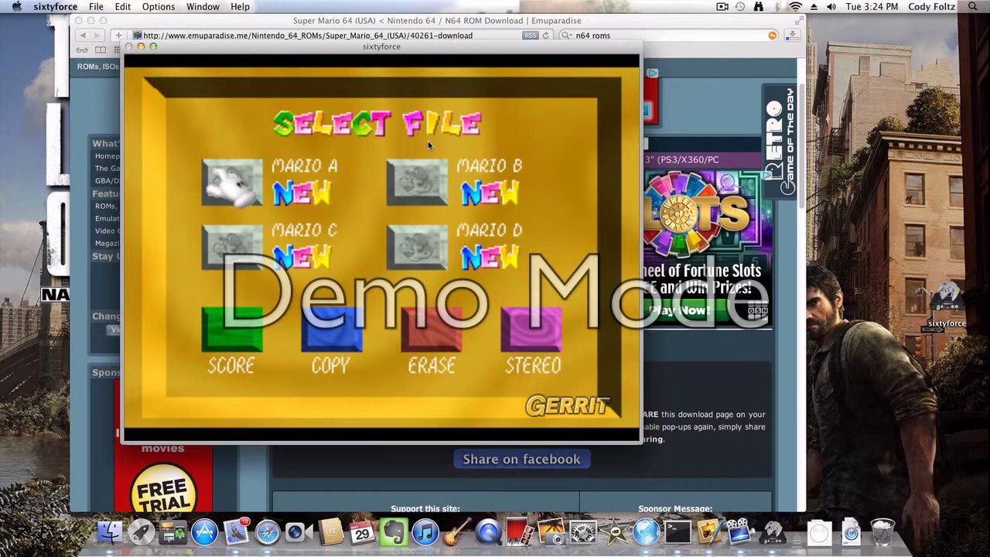
pyautogui.press('Return')
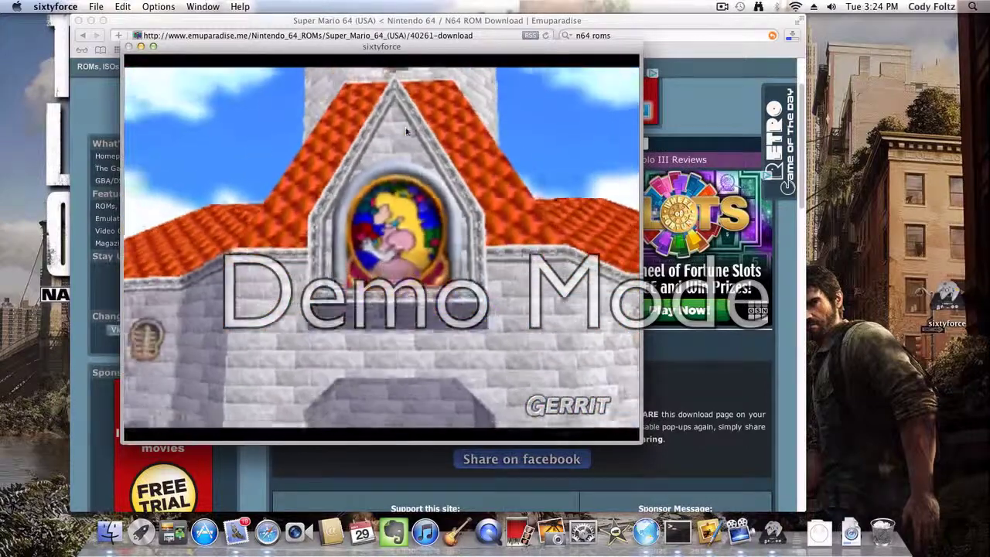
# Put the running game into full screen
pyautogui.click(95, 6)
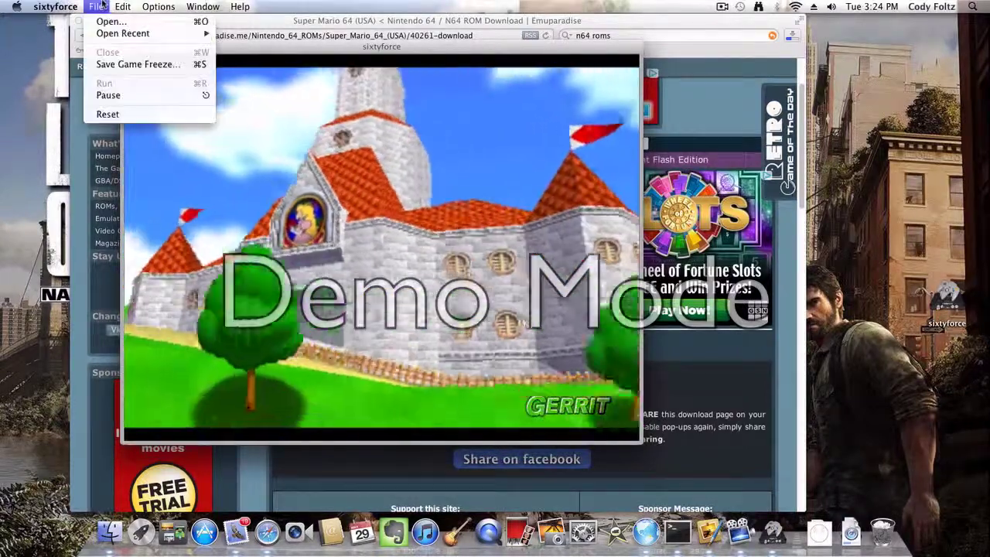
pyautogui.moveTo(203, 6)
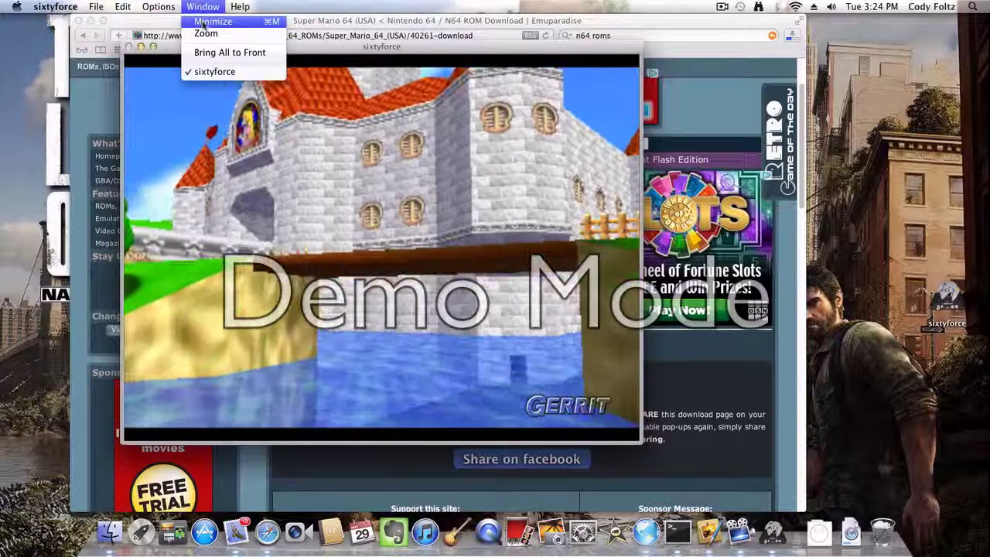
pyautogui.moveTo(166, 8)
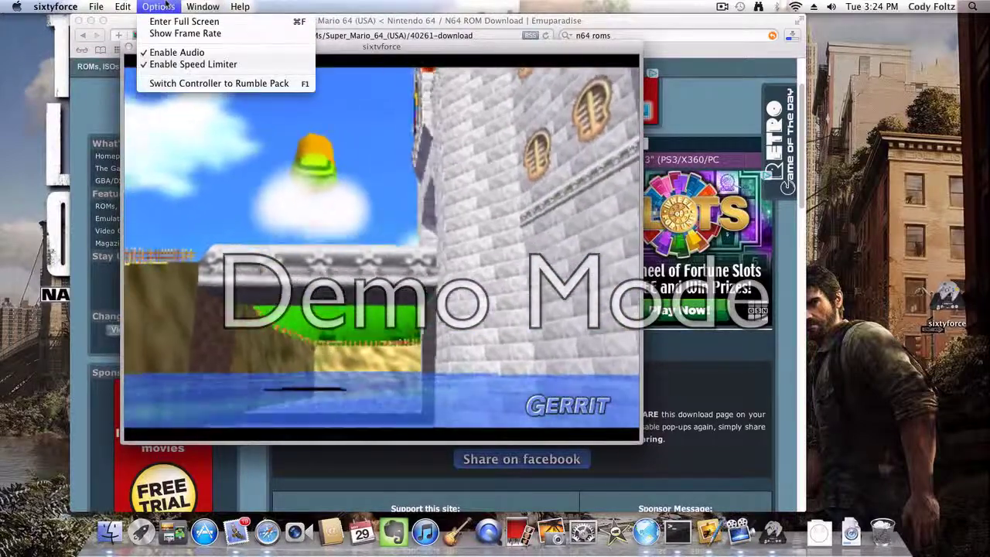
pyautogui.click(183, 21)
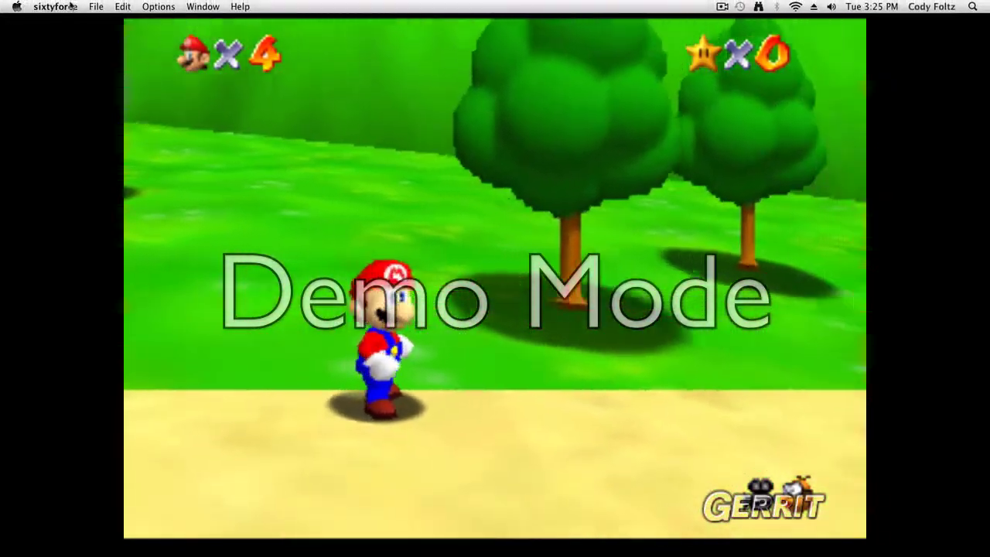
# Quit sixtyforce and close the Safari window showing the Emuparadise download page
pyautogui.click(71, 6)
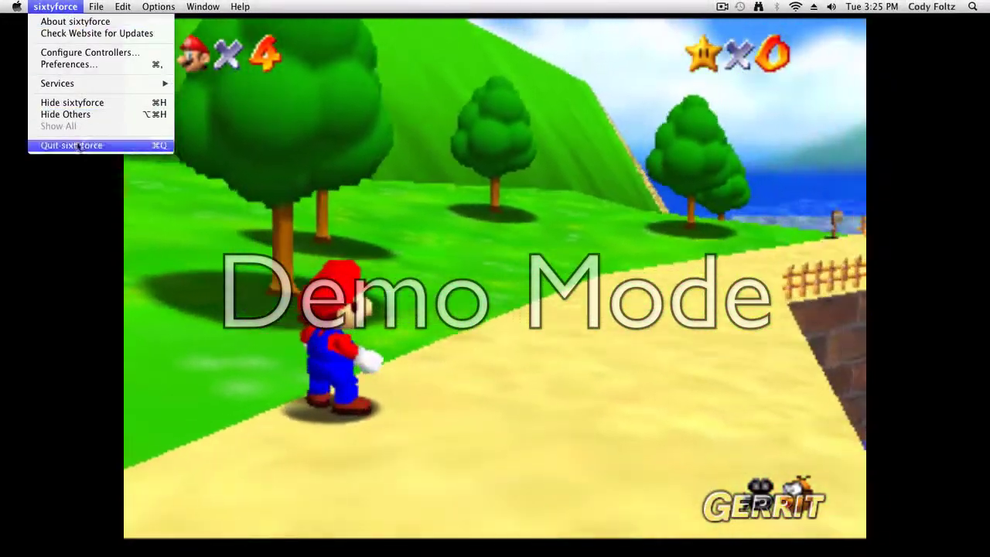
pyautogui.click(93, 145)
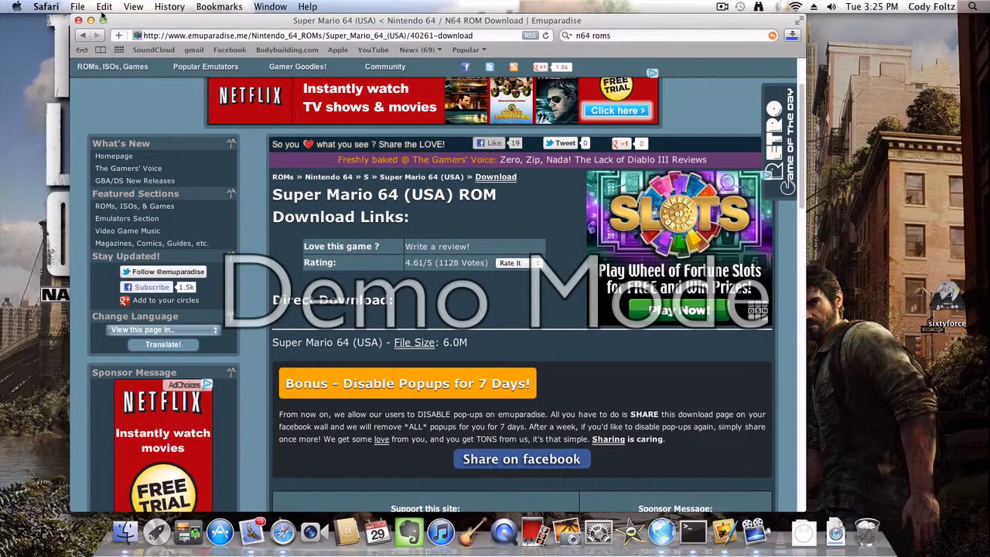
pyautogui.click(78, 20)
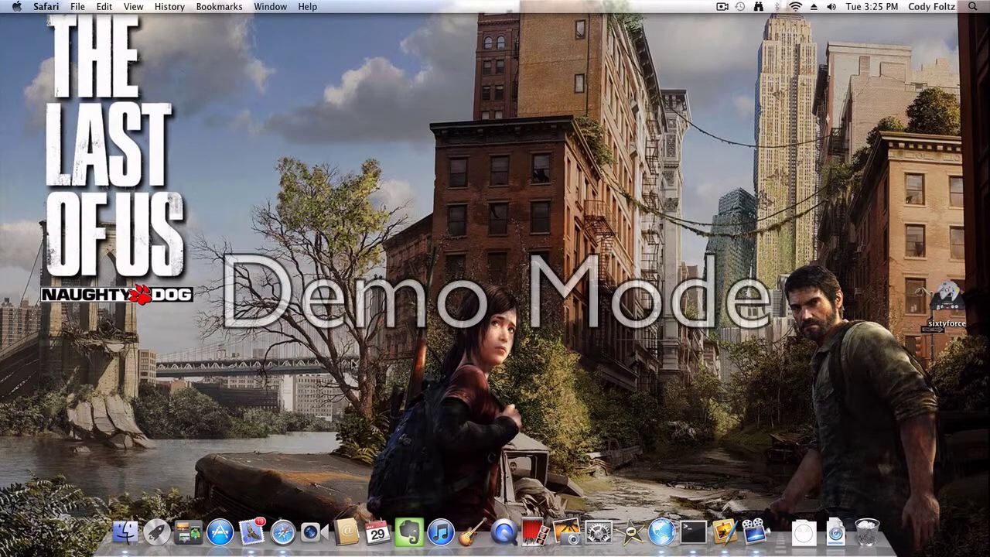